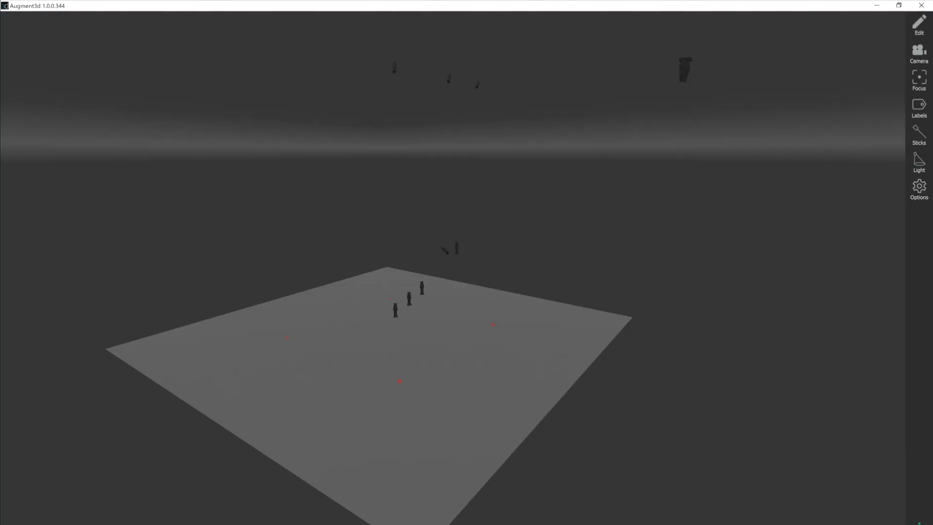
# Enter edit mode and expand Stock > Shapes > 3D in the Library to reach Cube
pyautogui.click(918, 24)
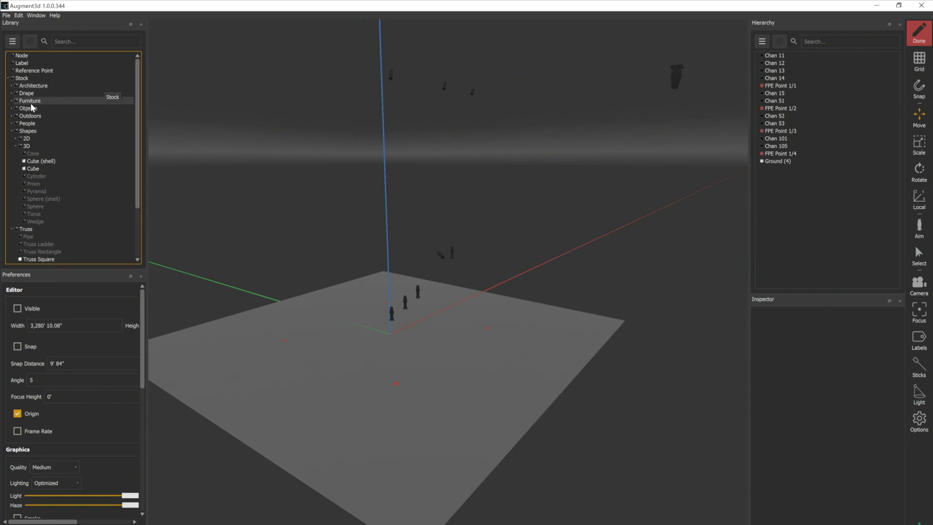
pyautogui.click(12, 131)
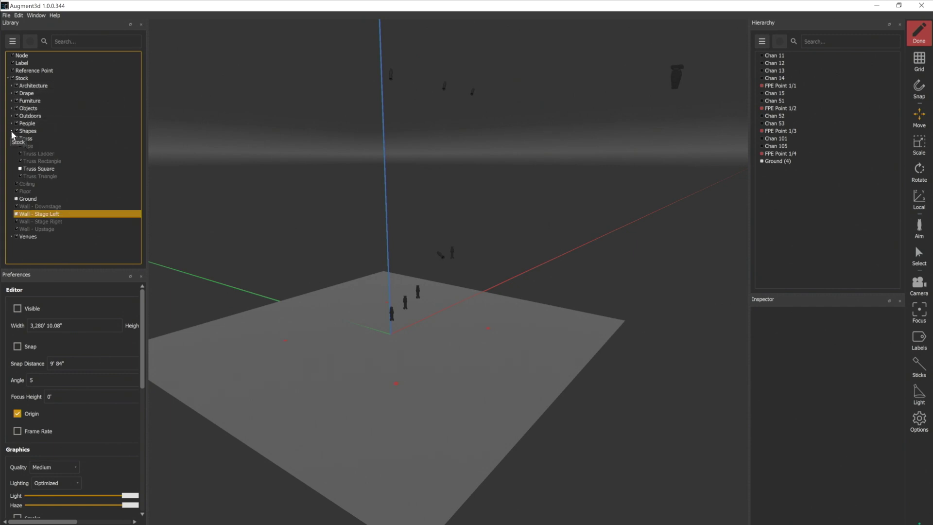
pyautogui.click(11, 130)
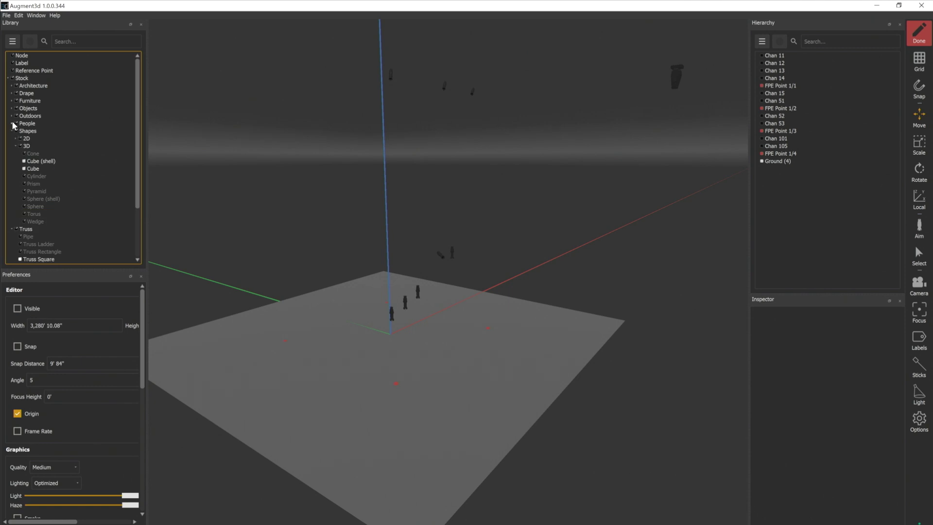
pyautogui.click(16, 146)
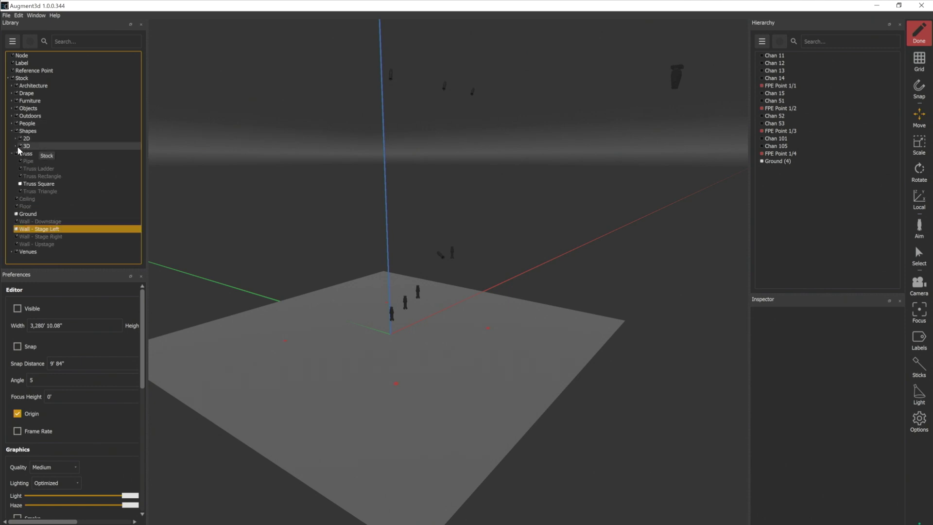
pyautogui.click(16, 147)
# Drop a Cube into the scene, slide it across the ground, and set Position X to 10'
pyautogui.moveTo(39, 169); pyautogui.dragTo(403, 380)
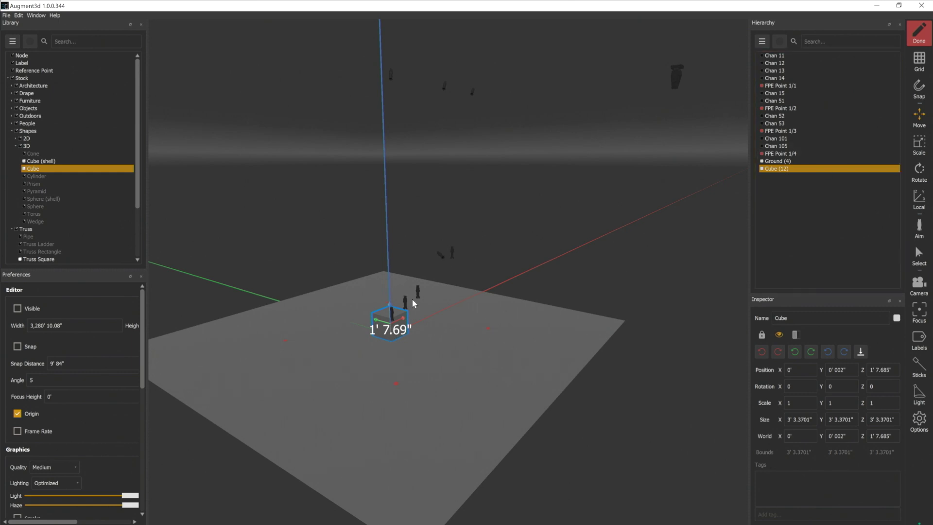
pyautogui.moveTo(379, 325); pyautogui.dragTo(360, 234)
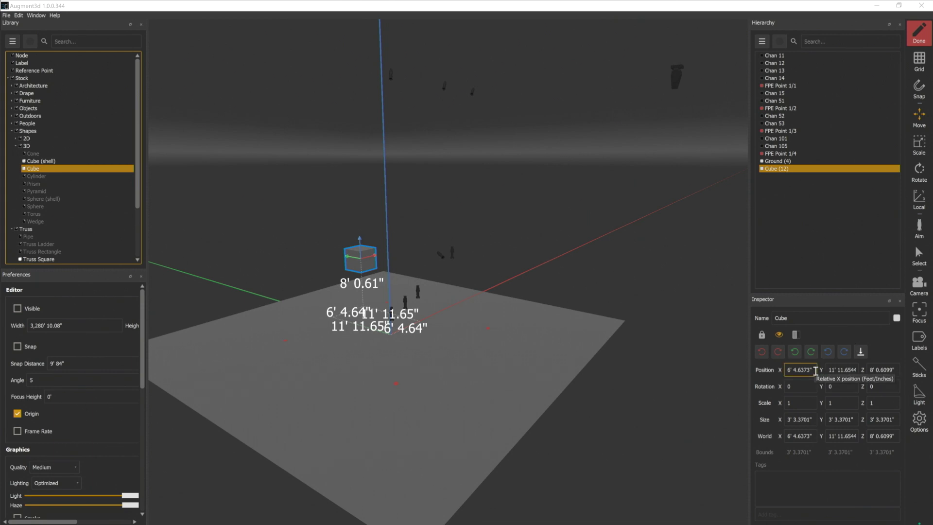
pyautogui.moveTo(815, 370); pyautogui.dragTo(785, 370)
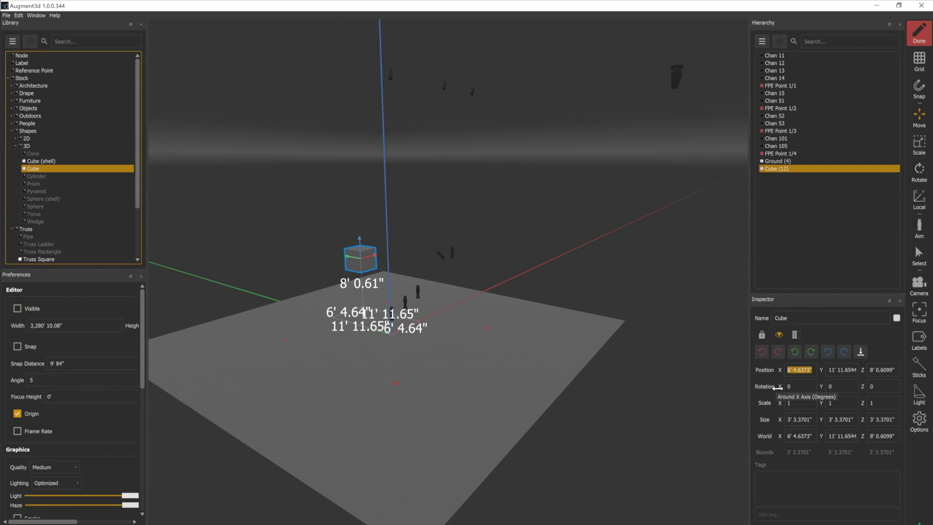
pyautogui.write('10')
pyautogui.press('Tab')
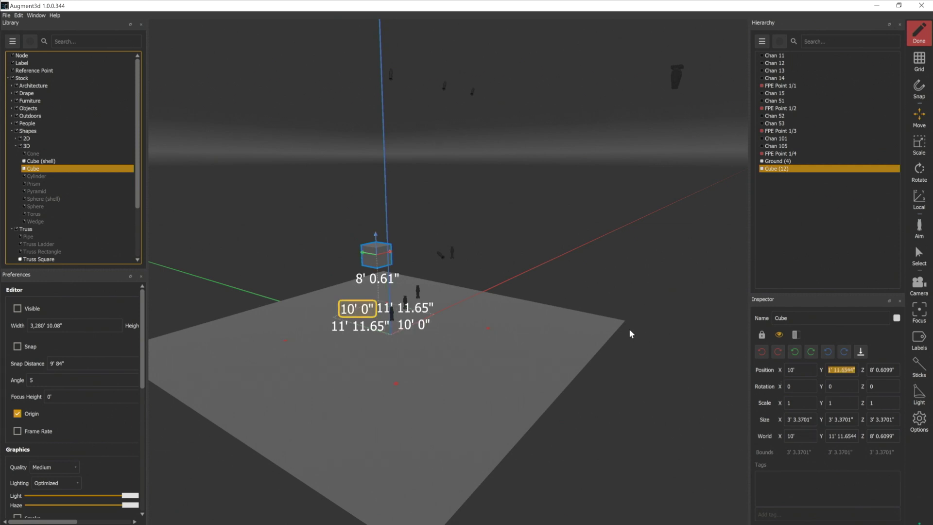
# Scale the cube up to about 11' 11.49" × 10' 8.85" × 9' 6.99"
pyautogui.click(926, 146)
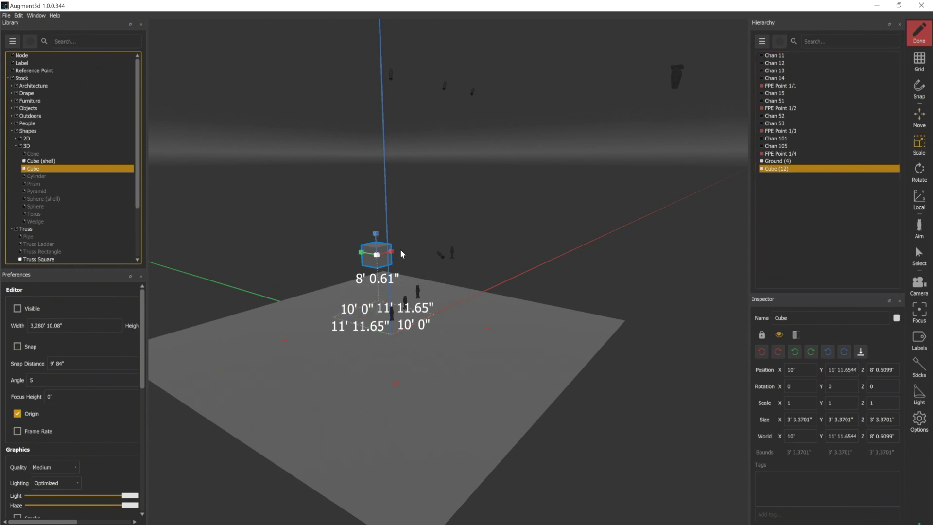
pyautogui.moveTo(392, 252); pyautogui.dragTo(442, 218)
pyautogui.click(919, 170)
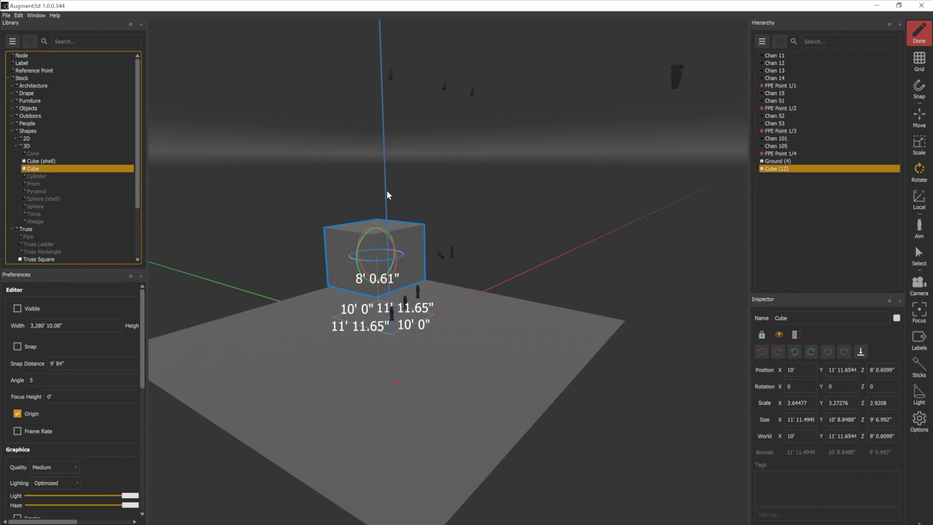
# Tilt the cube obliquely using Local rotation, then move it up and to the right
pyautogui.moveTo(403, 255); pyautogui.dragTo(317, 280)
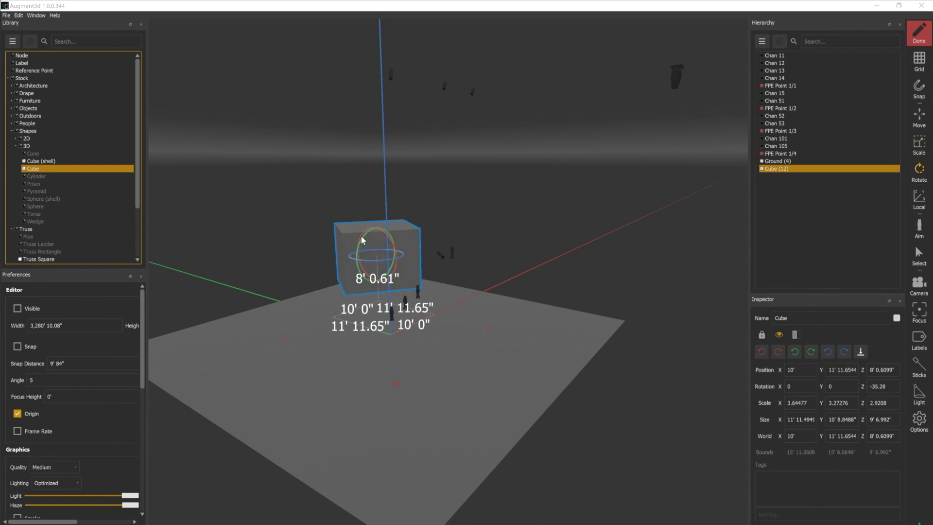
pyautogui.moveTo(362, 237); pyautogui.dragTo(333, 243)
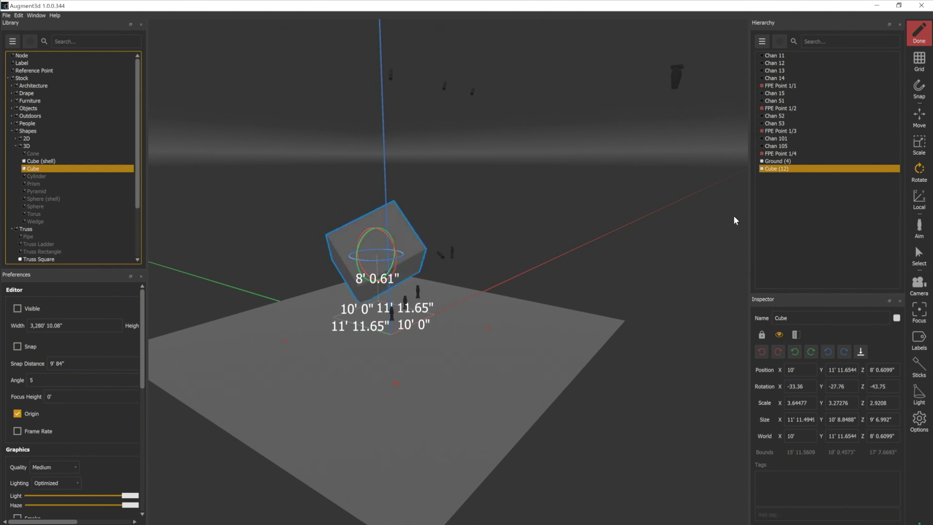
pyautogui.click(927, 202)
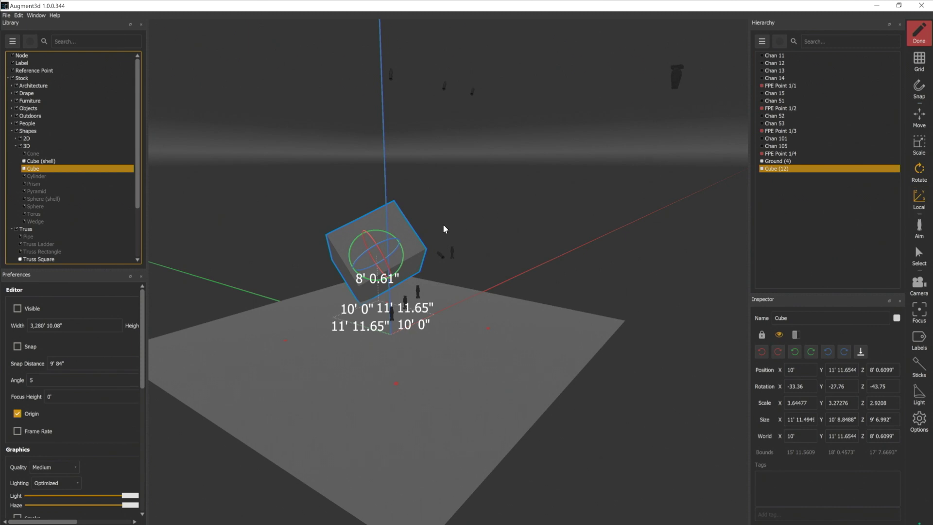
pyautogui.click(919, 116)
pyautogui.moveTo(393, 246); pyautogui.dragTo(350, 264)
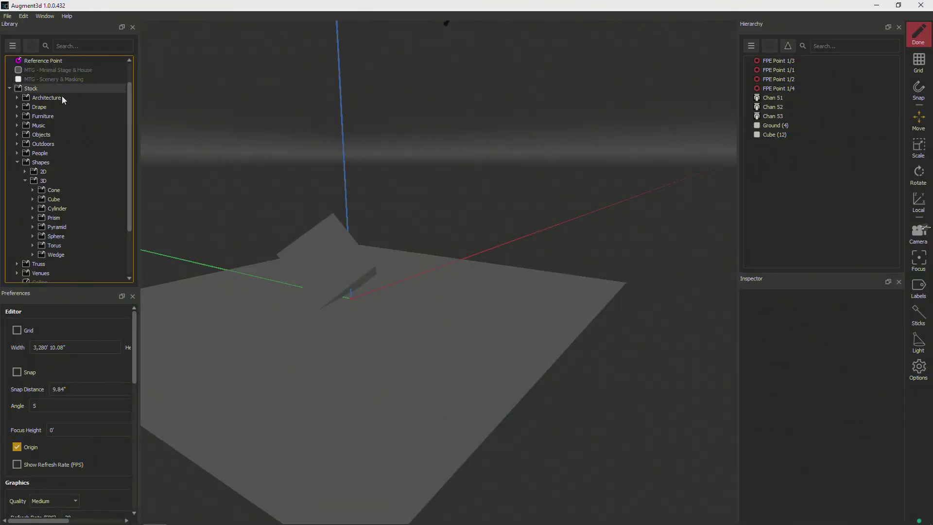
# Add Curtain - Black from Stock > Drape, stretched to about 12' 7.48" wide and 11' 7.795" tall
pyautogui.click(17, 107)
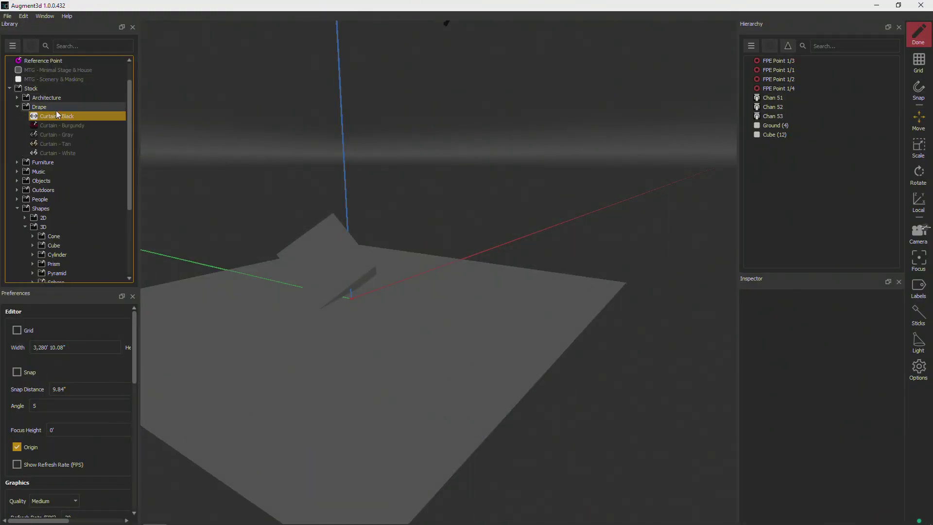
pyautogui.moveTo(56, 119); pyautogui.dragTo(378, 313)
pyautogui.click(918, 147)
pyautogui.moveTo(383, 290); pyautogui.dragTo(645, 208)
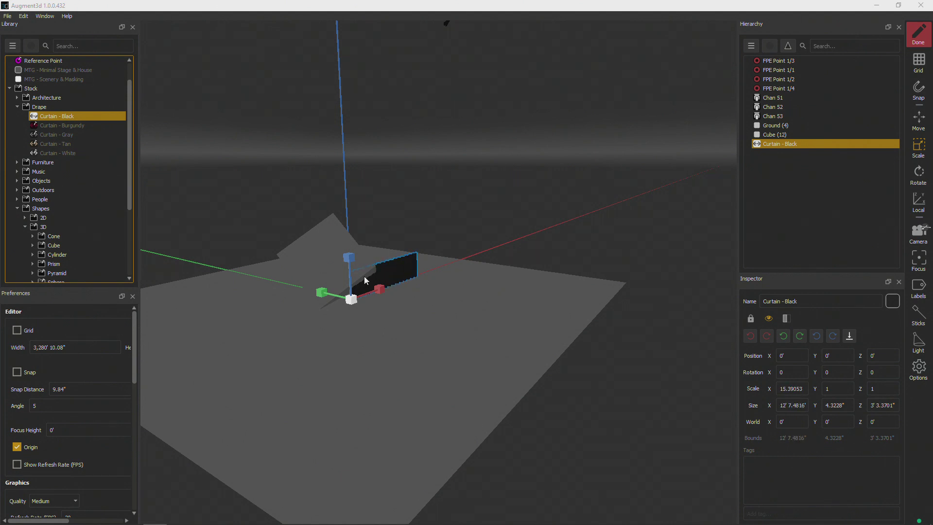
pyautogui.moveTo(345, 227); pyautogui.dragTo(336, 144)
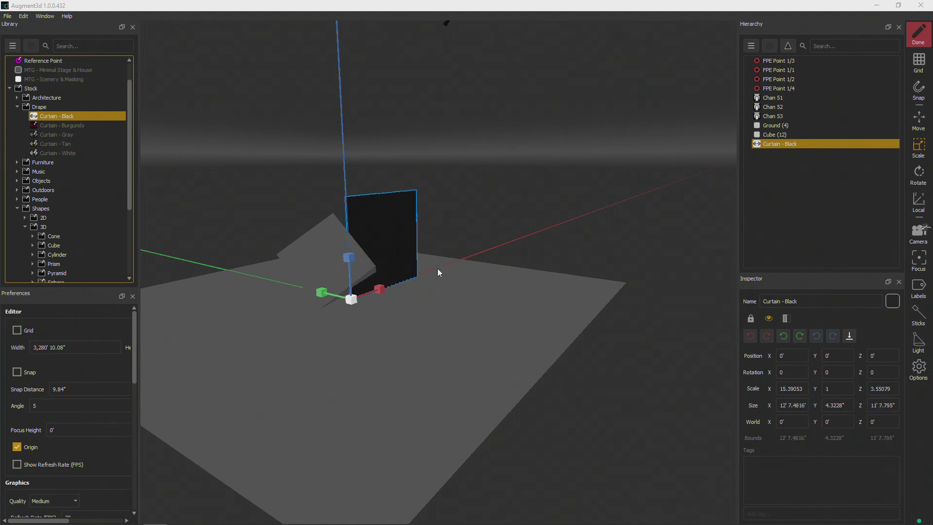
pyautogui.click(455, 187)
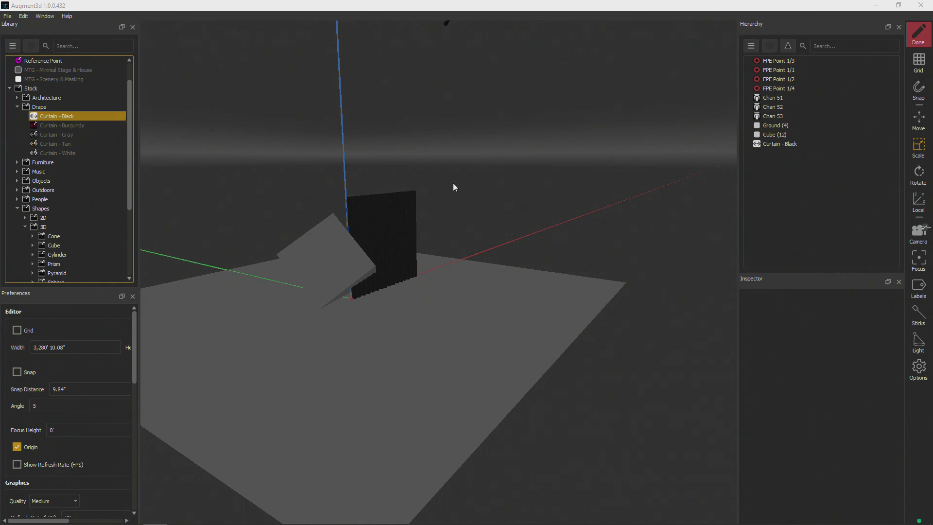
# Select the Curtain - Black and delete it, confirming with Yes
pyautogui.click(385, 226)
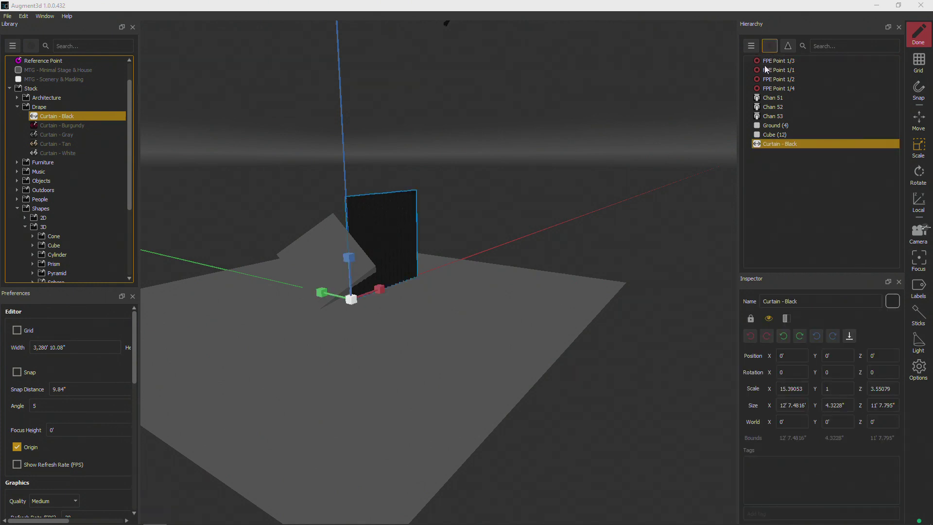
pyautogui.click(776, 146)
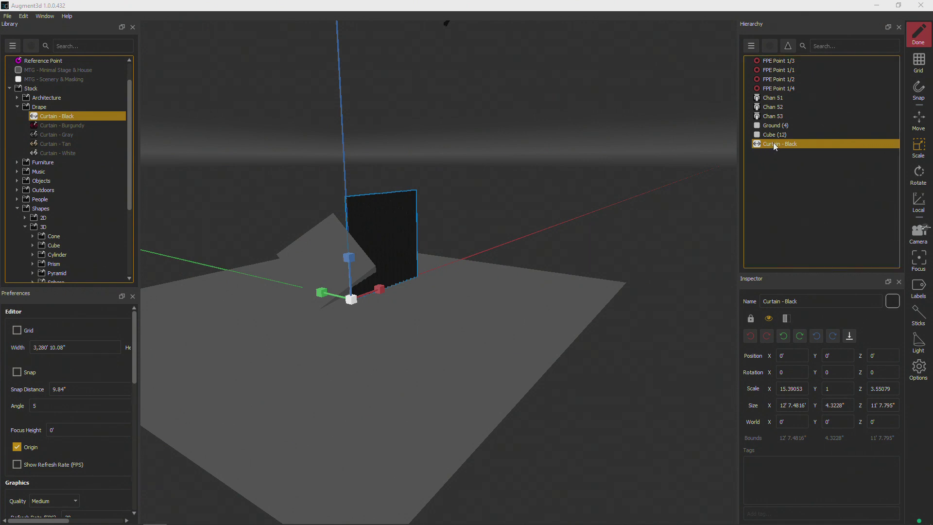
pyautogui.rightClick(777, 145)
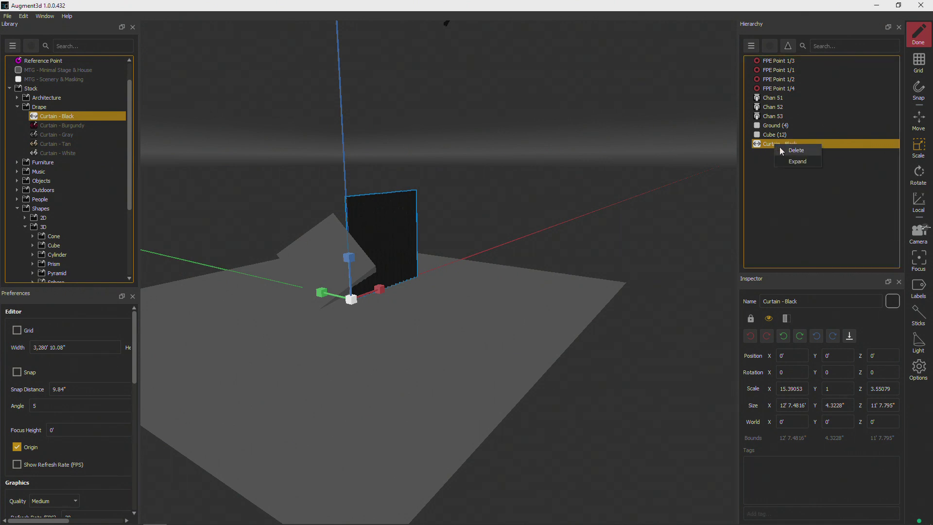
pyautogui.click(654, 124)
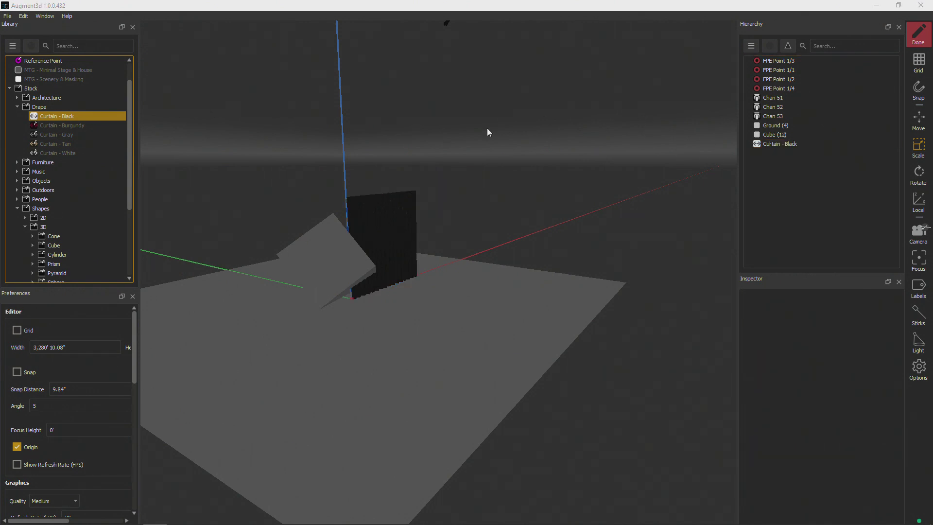
pyautogui.click(406, 216)
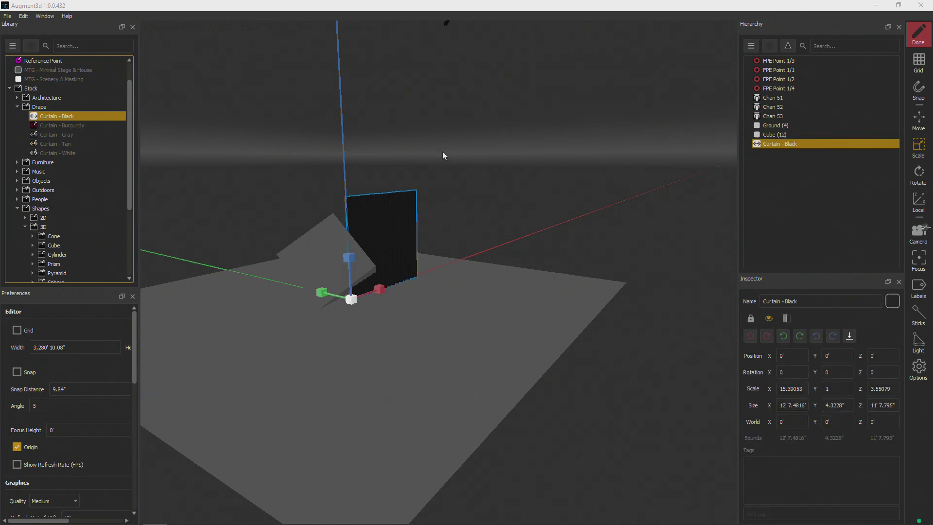
pyautogui.press('Delete')
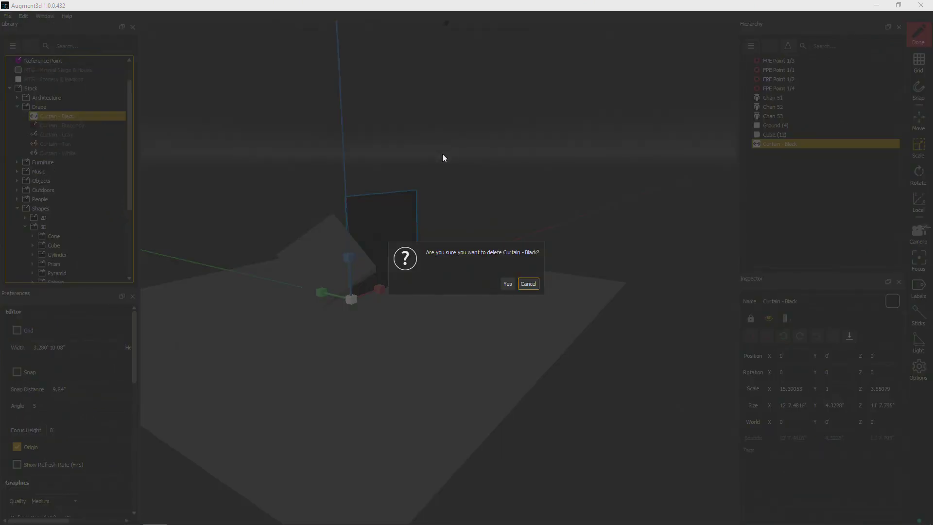
pyautogui.click(508, 287)
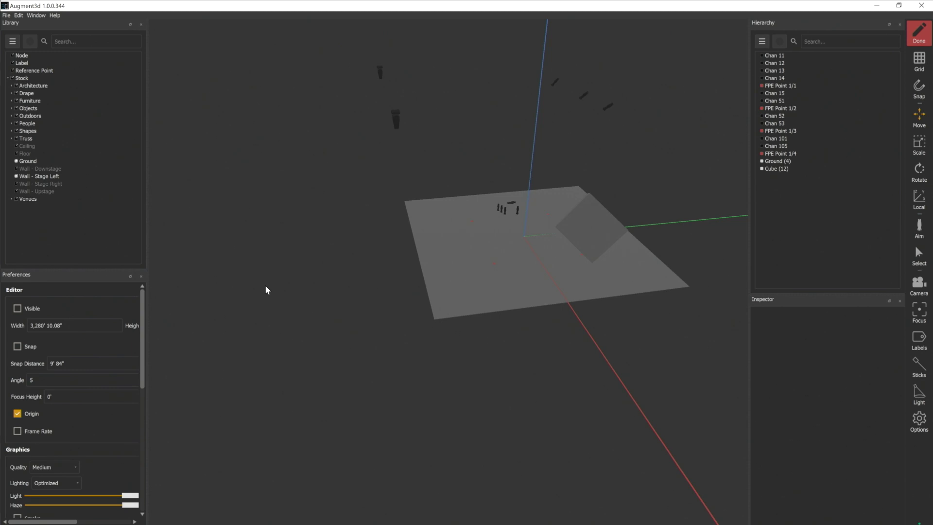
# Add a Truss Square from Stock > Truss to the scene and orbit toward it
pyautogui.click(11, 139)
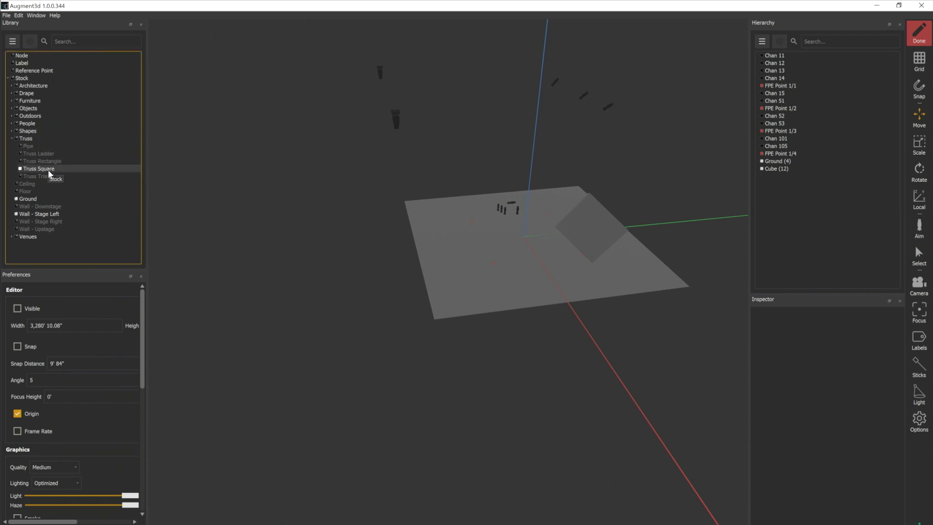
pyautogui.moveTo(50, 170); pyautogui.dragTo(434, 287)
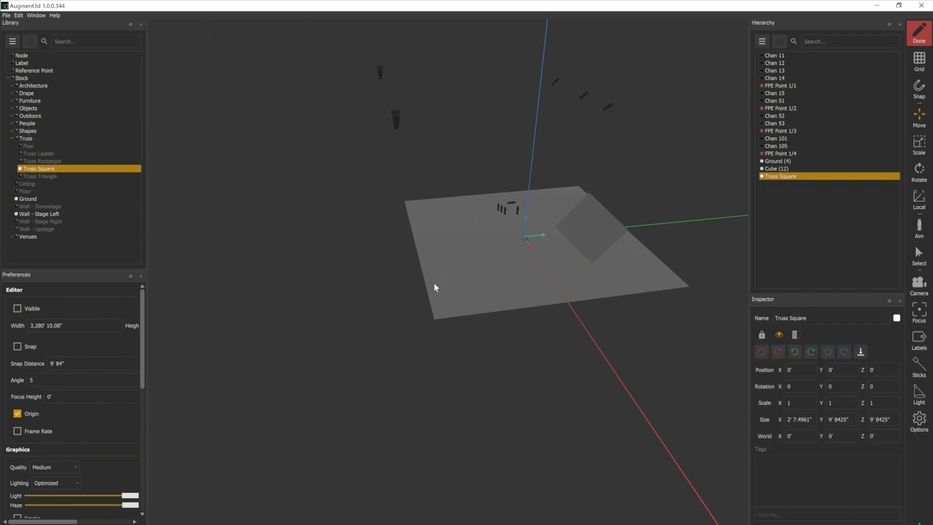
pyautogui.scroll(5, 531, 248)
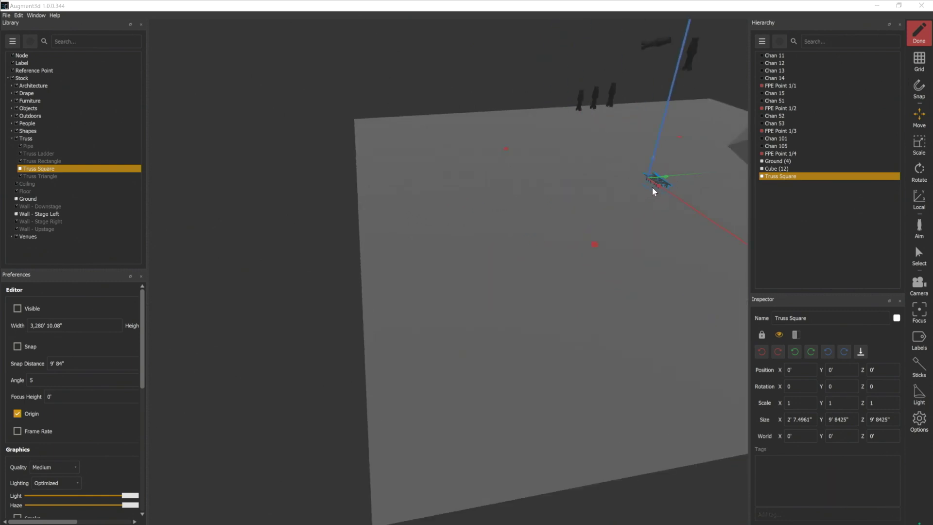
pyautogui.moveTo(652, 185); pyautogui.dragTo(692, 197, button='middle')
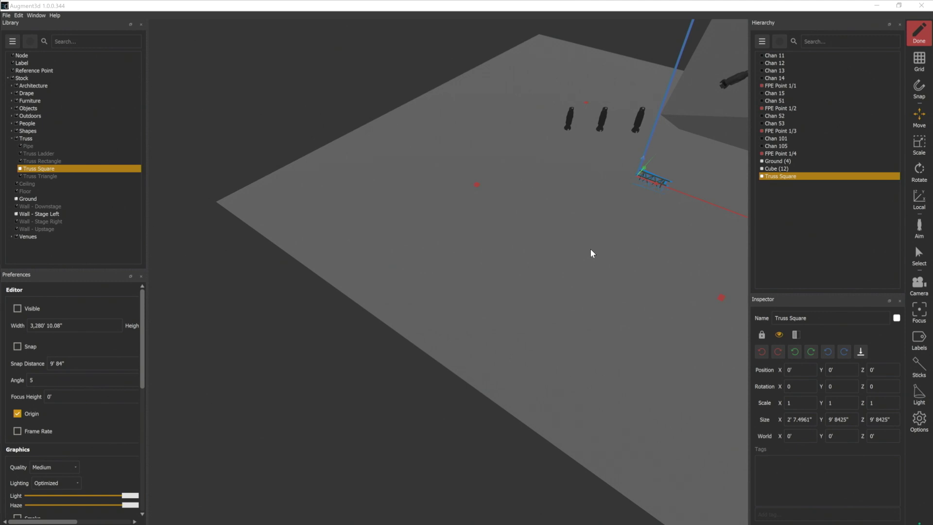
pyautogui.click(814, 422)
# Set the truss Size to 40' in X, 1' in Y and 1' in Z
pyautogui.hotkey('ctrl', 'a')
pyautogui.write("40'")
pyautogui.press('Tab')
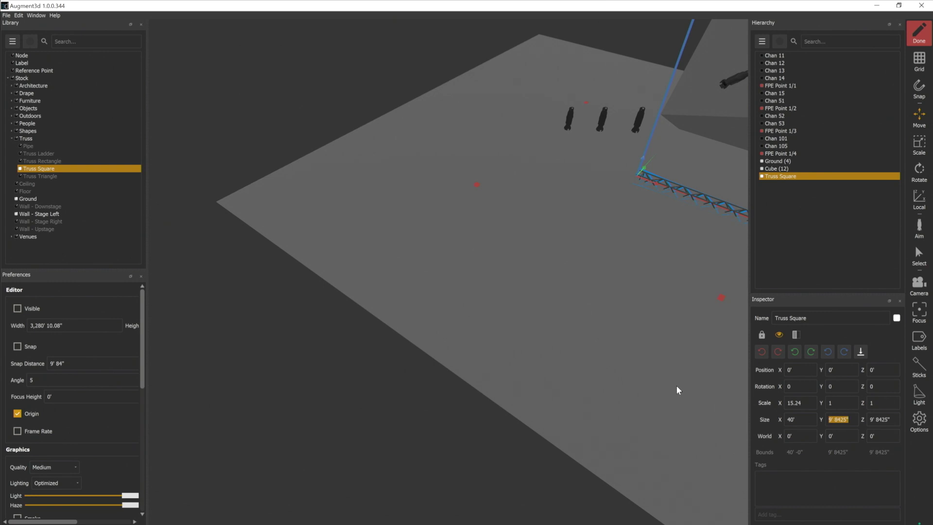
pyautogui.write("1'")
pyautogui.press('Tab')
pyautogui.write("1'")
pyautogui.press('Tab')
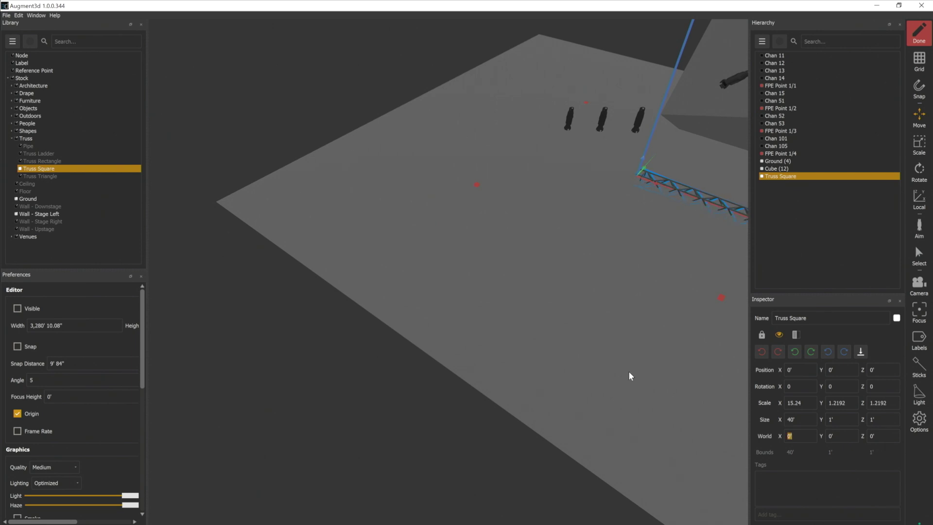
pyautogui.moveTo(635, 263); pyautogui.dragTo(477, 274, button='middle')
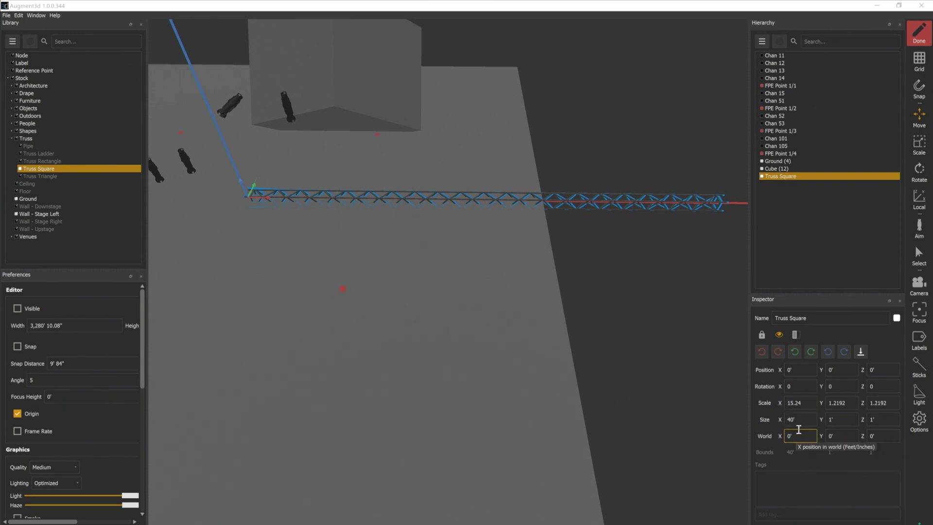
# Move the truss to Position X -20'
pyautogui.click(799, 370)
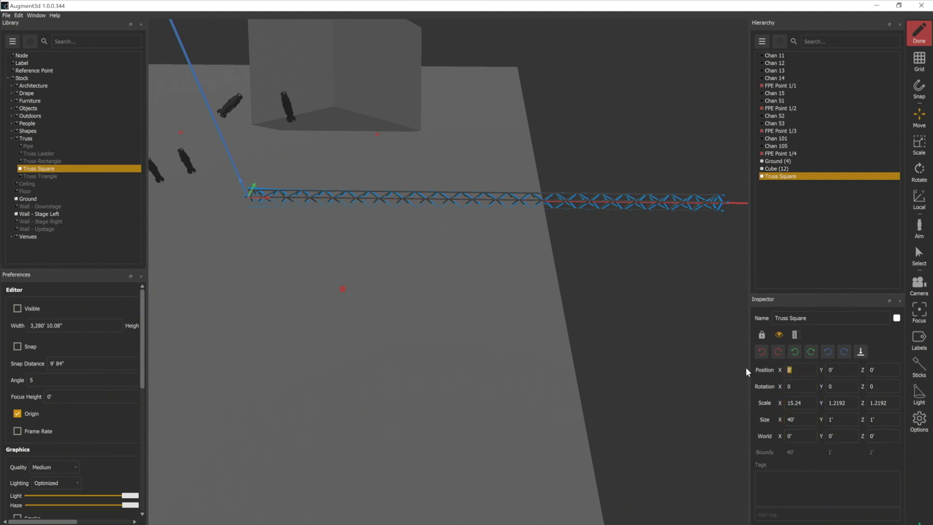
pyautogui.write("-20'")
pyautogui.press('Return')
pyautogui.moveTo(300, 321); pyautogui.dragTo(408, 323, button='middle')
# Set the truss Position Y to -28' 9" and raise it to Z 35'
pyautogui.click(848, 370)
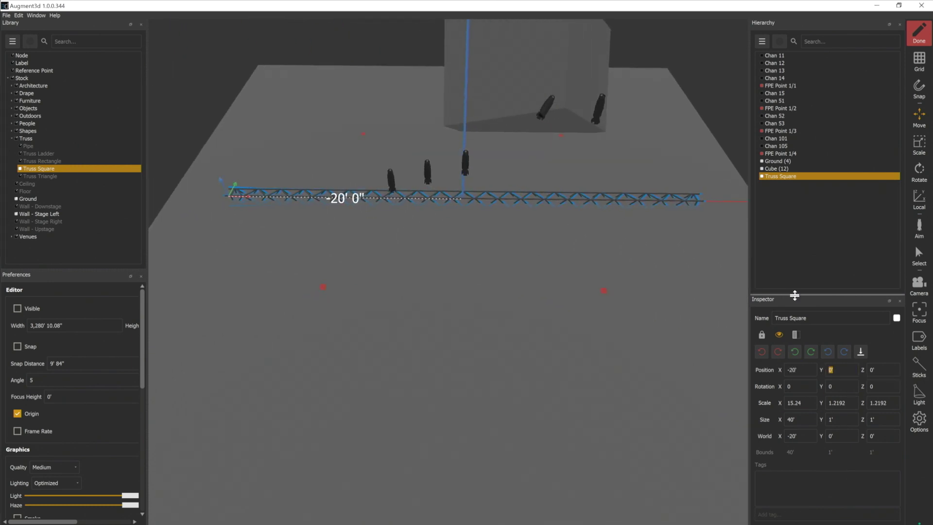
pyautogui.write('-28')
pyautogui.write('9"')
pyautogui.press('Tab')
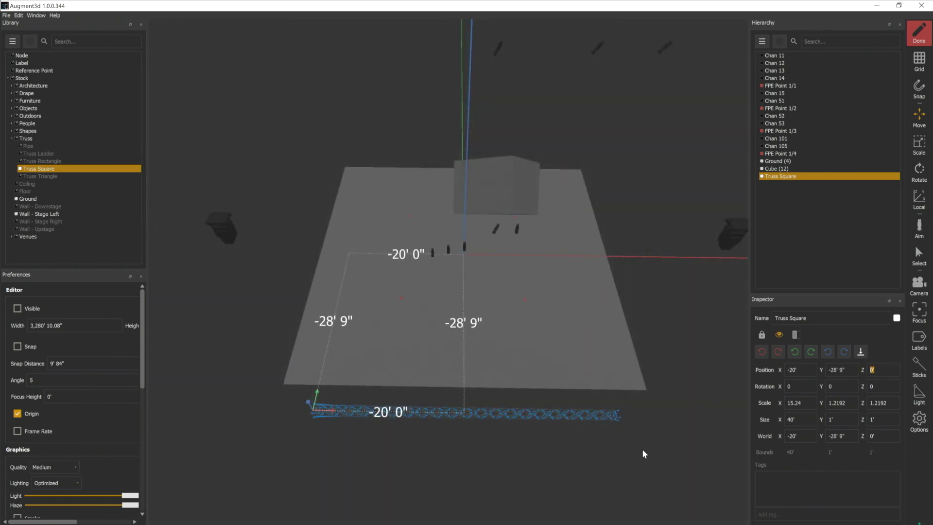
pyautogui.write('35')
pyautogui.press('Tab')
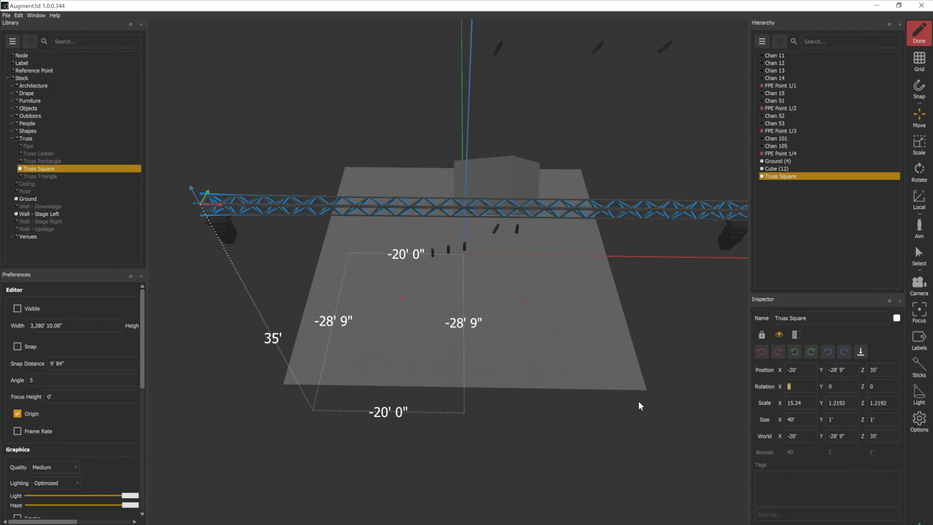
pyautogui.moveTo(608, 330); pyautogui.dragTo(591, 316, button='middle')
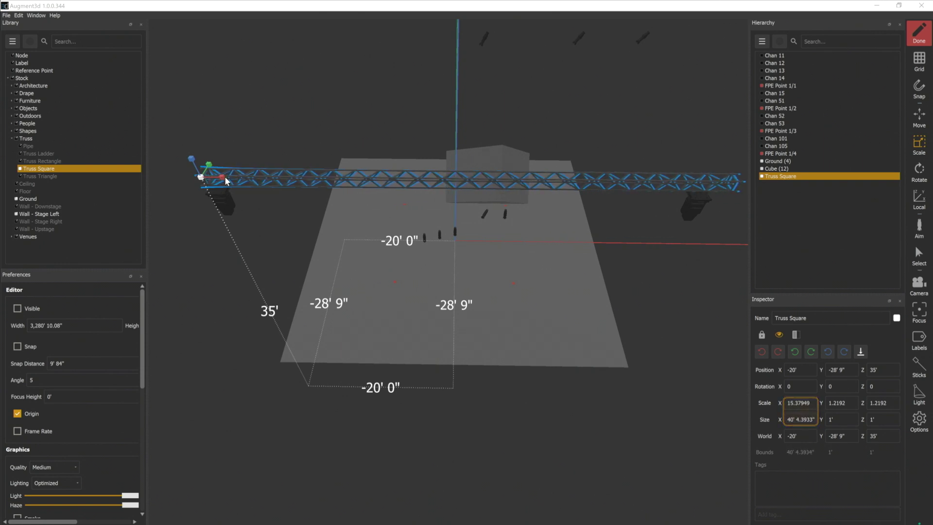
pyautogui.click(796, 420)
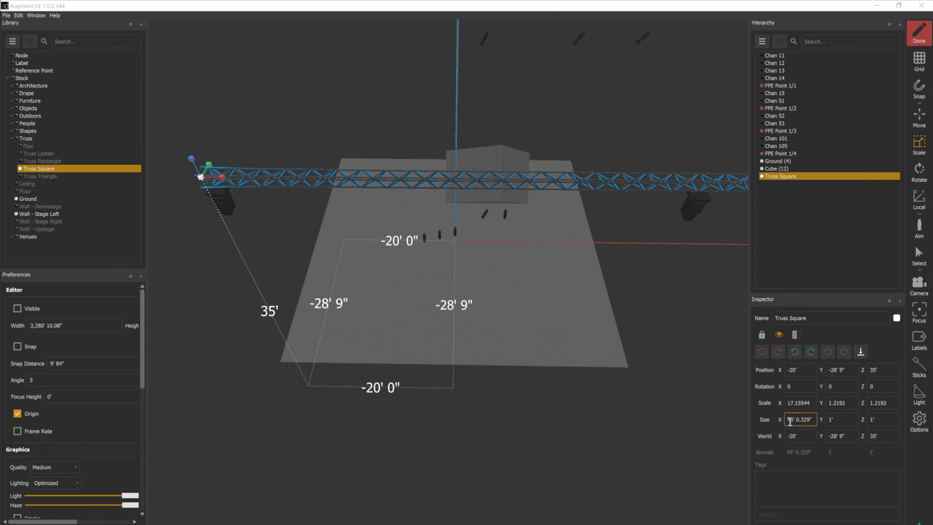
pyautogui.doubleClick(796, 420)
pyautogui.write("40'")
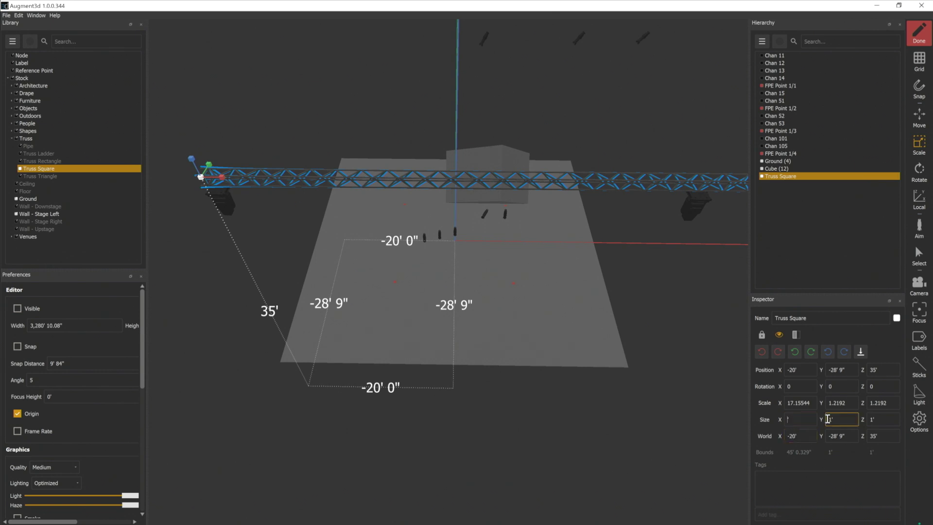
pyautogui.click(827, 419)
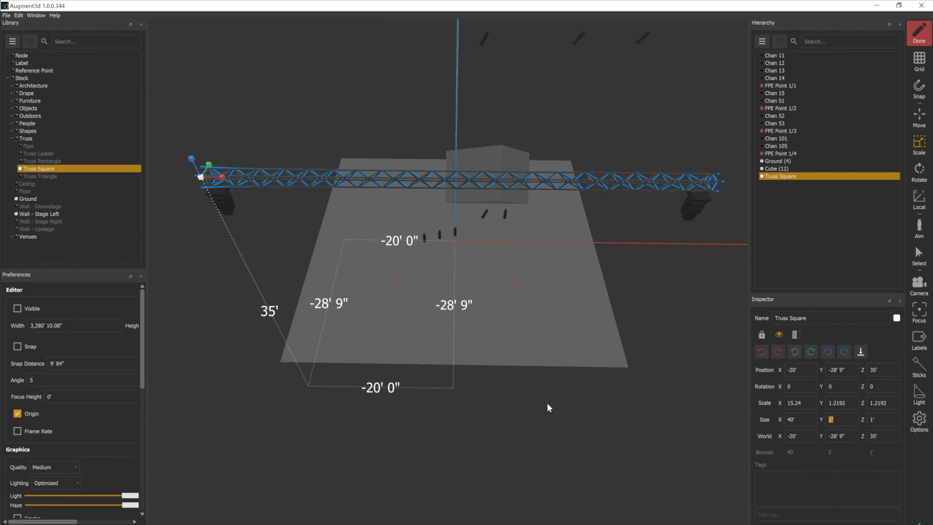